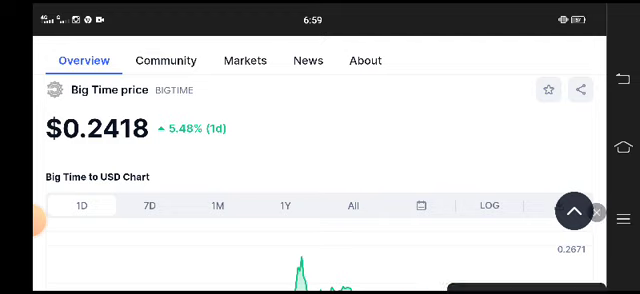
Step: Scroll past Big Time's 1D price chart, noting the 5.48% daily change, toward the statistics
click(415, 282)
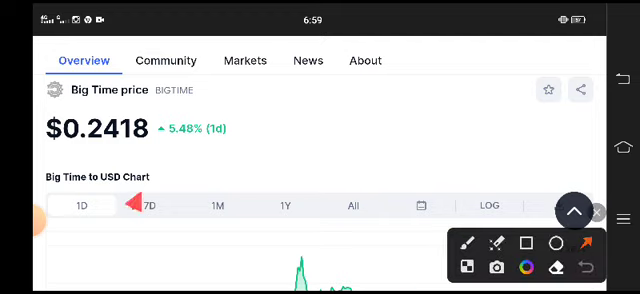
drag(135, 205, 180, 142)
click(596, 211)
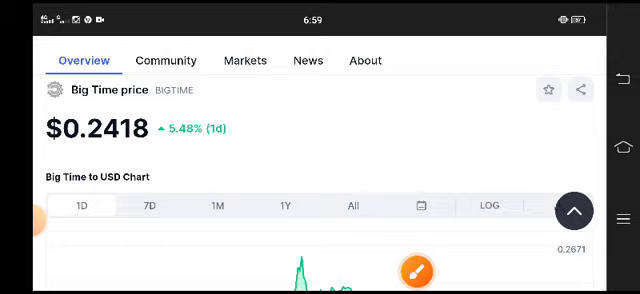
scroll(320, 180, down, 3)
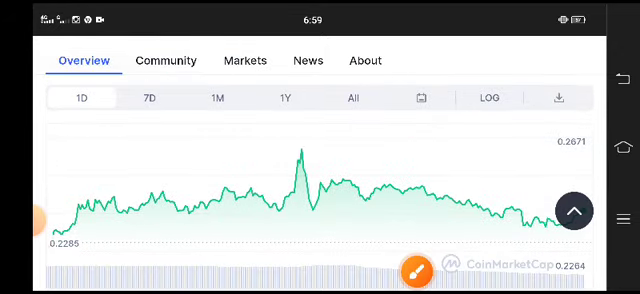
scroll(320, 180, down, 2)
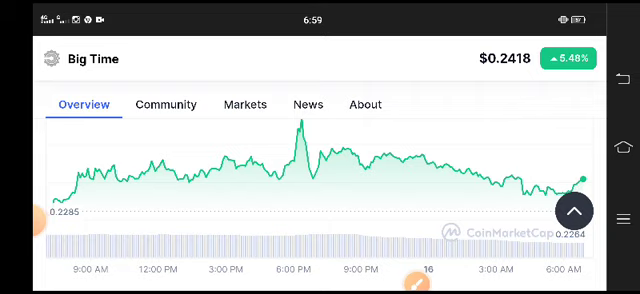
scroll(320, 180, down, 5)
scroll(320, 180, down, 3)
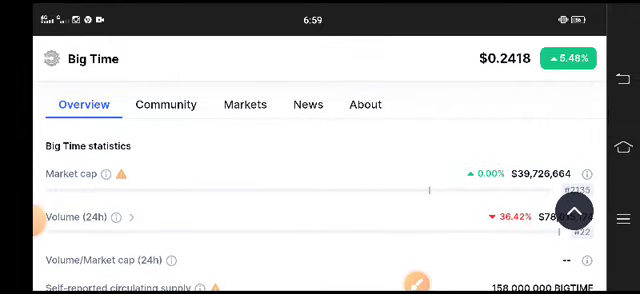
scroll(320, 200, down, 1)
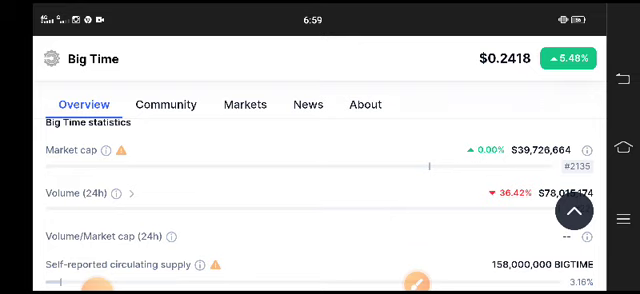
click(415, 282)
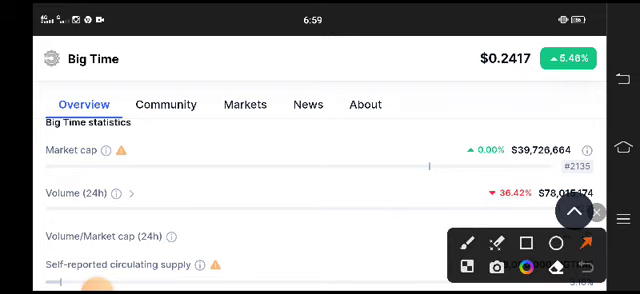
drag(430, 162, 493, 183)
click(596, 212)
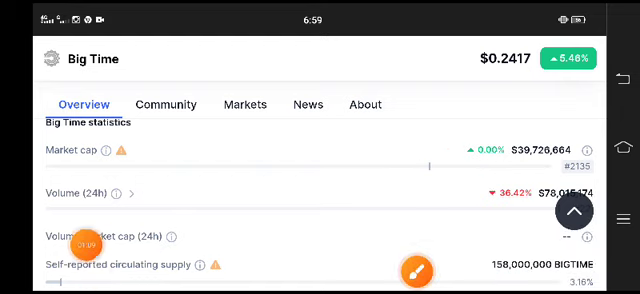